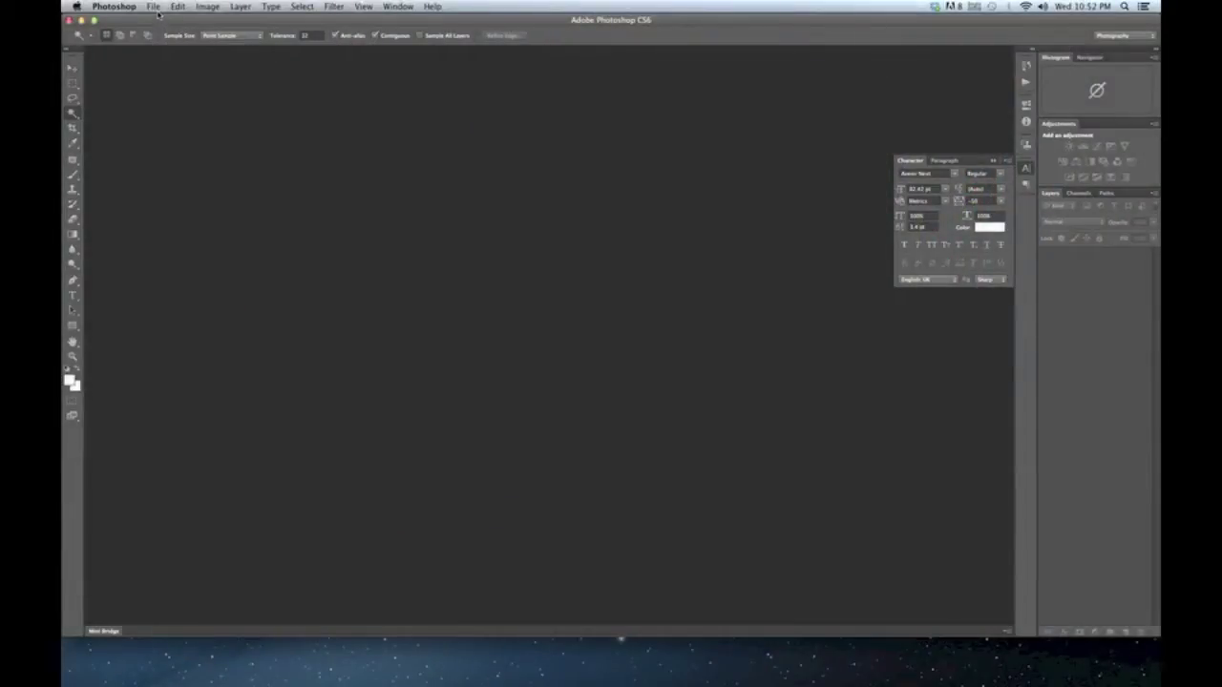
Step: Open the JPG photo of two women in sunglasses via File > Open
click(154, 7)
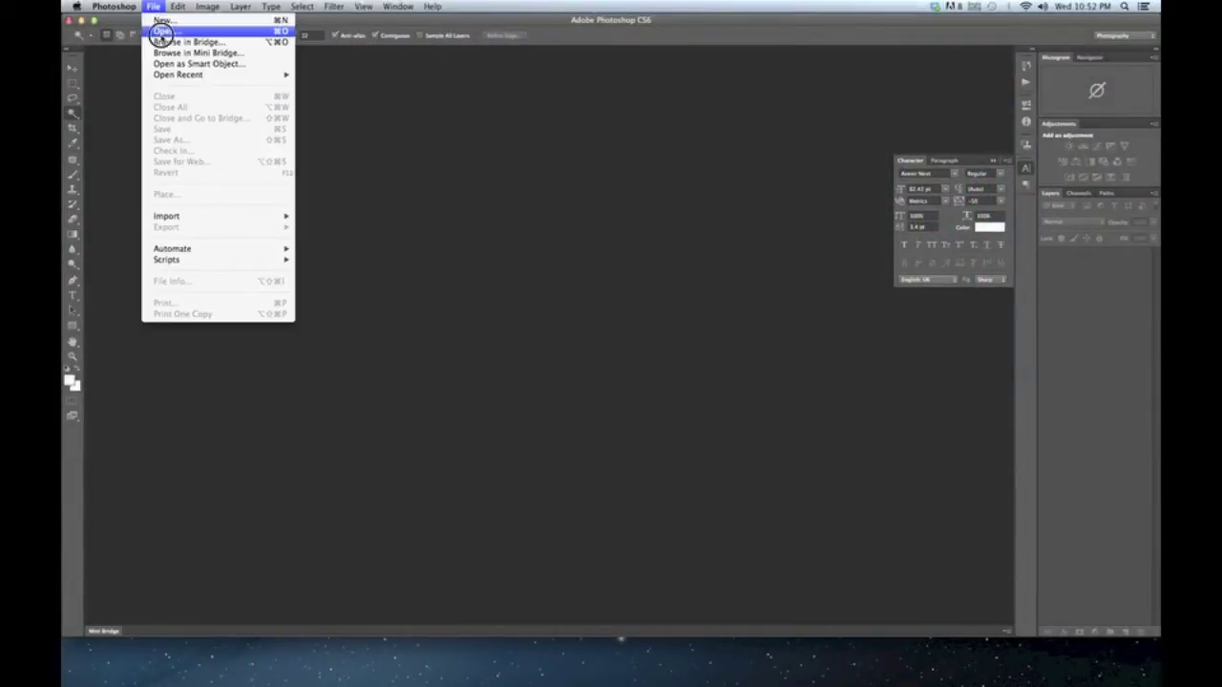
click(165, 30)
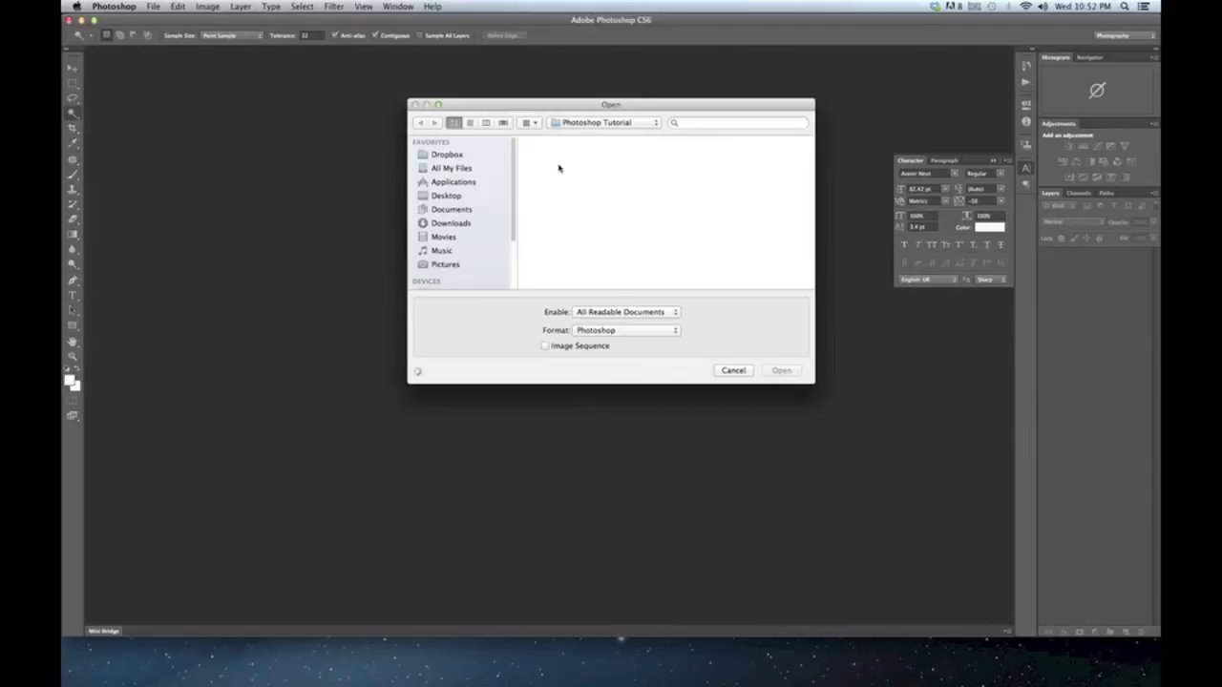
click(557, 174)
click(795, 372)
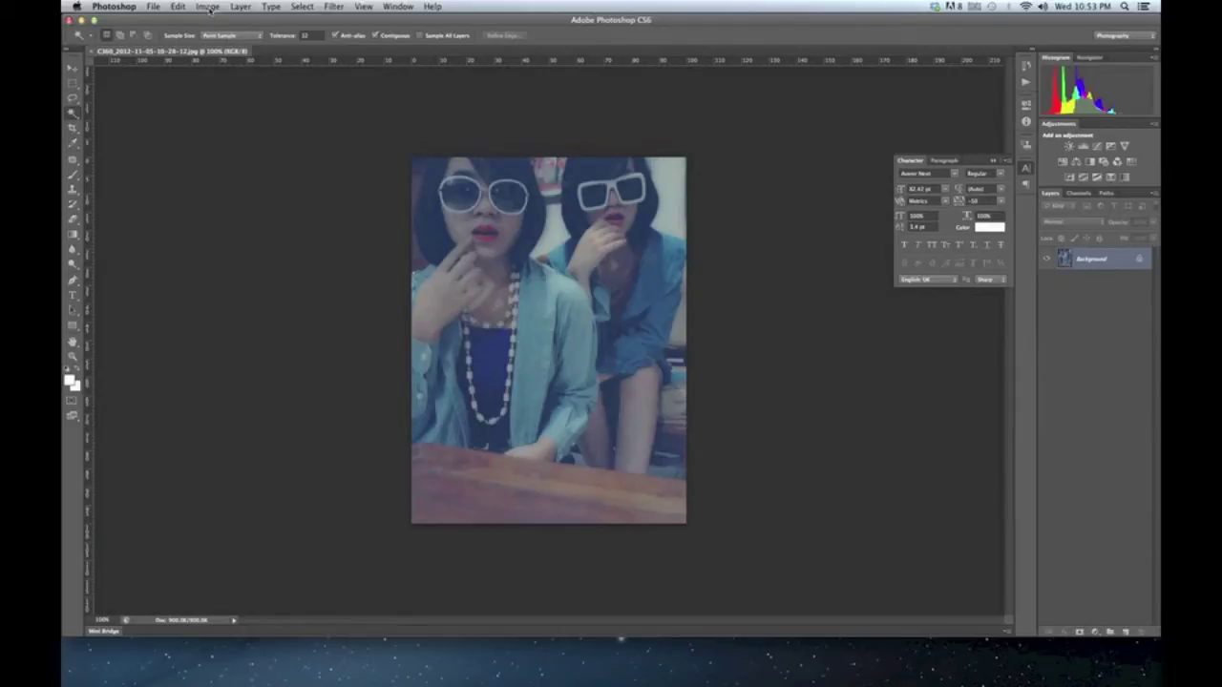
click(208, 7)
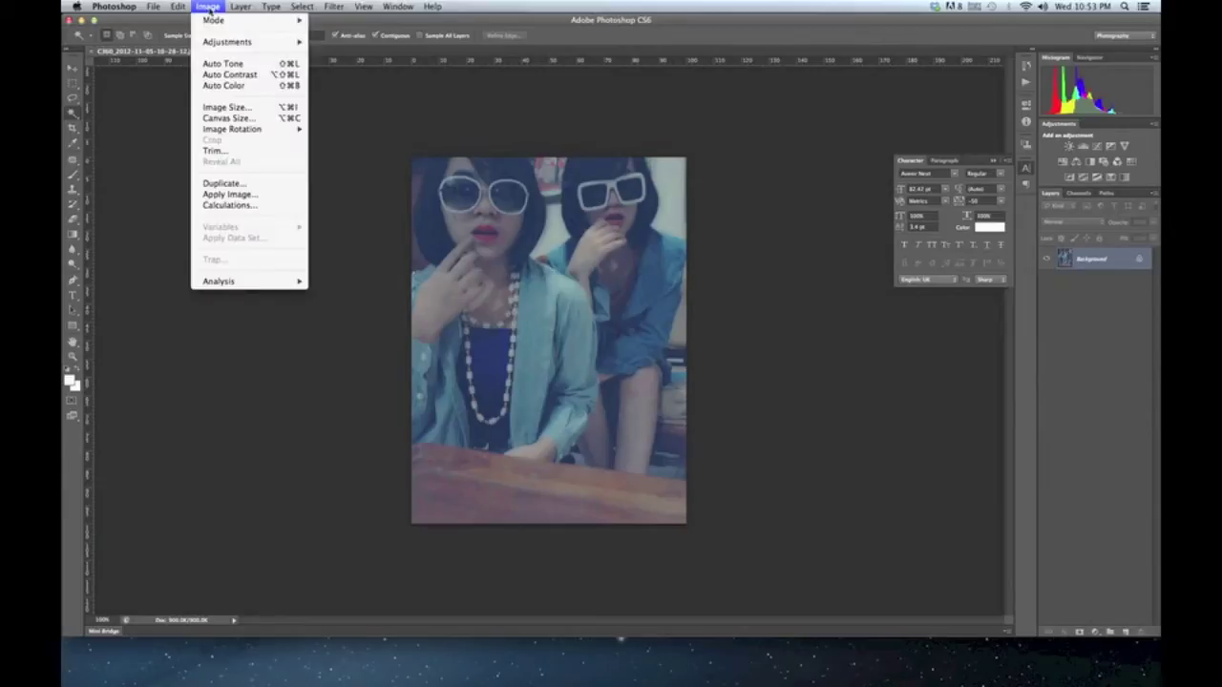
click(256, 65)
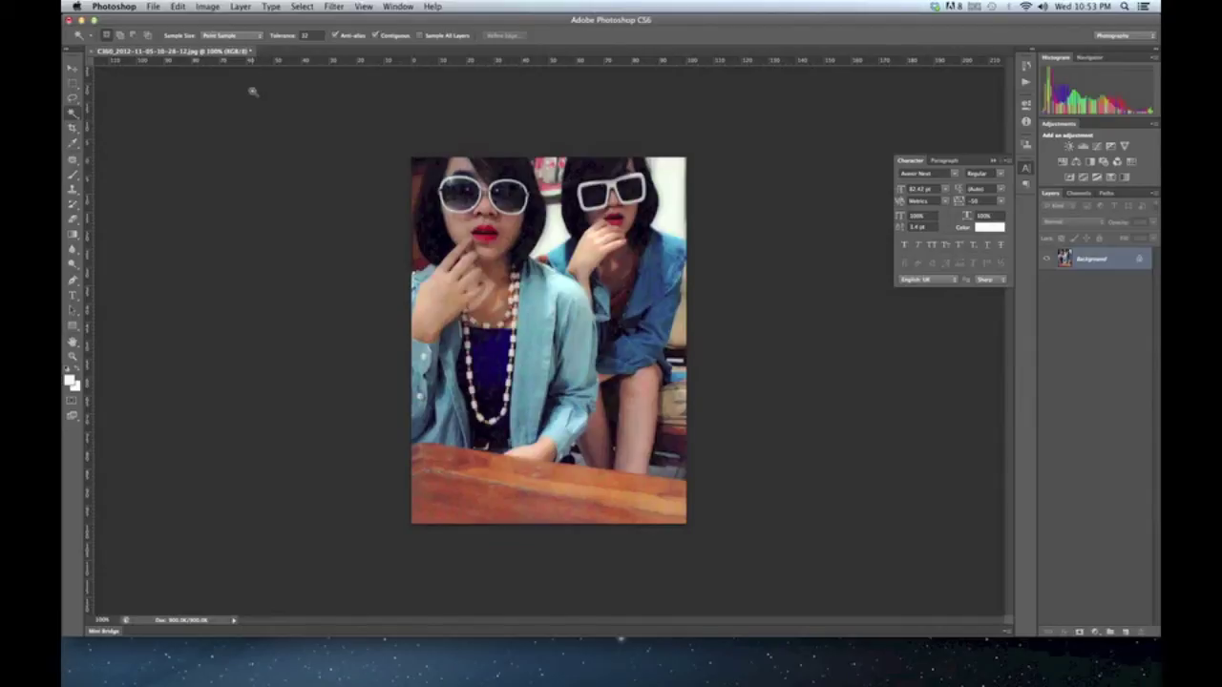
key(ctrl+z)
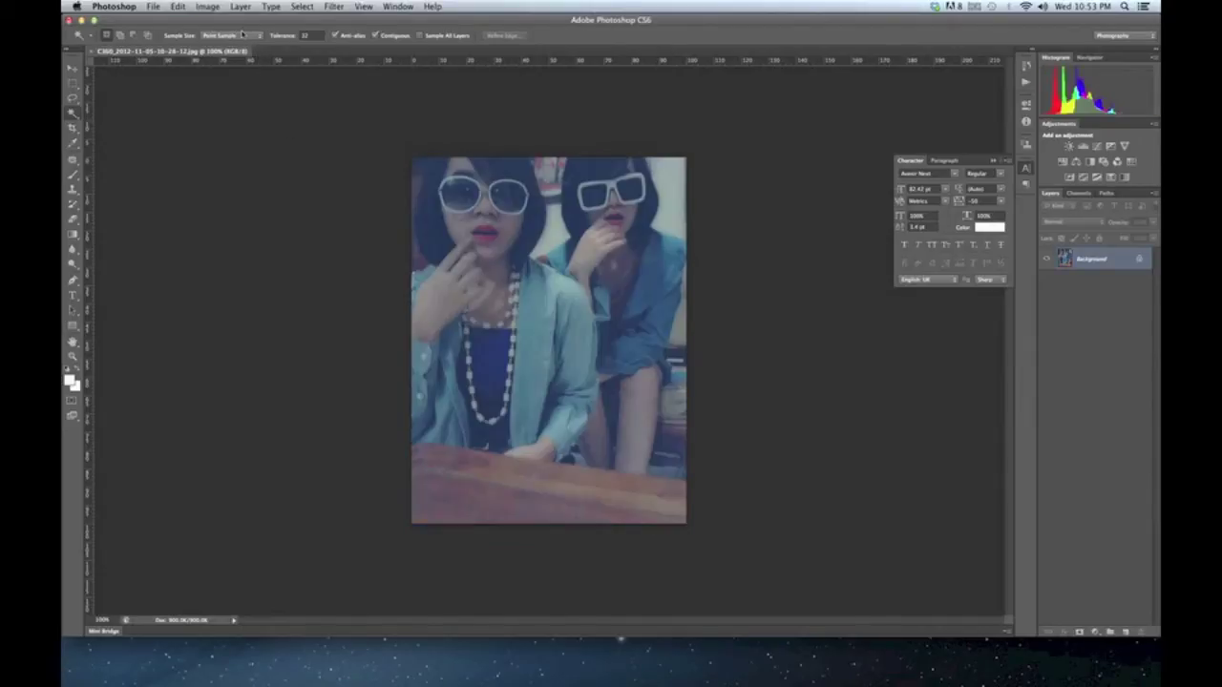
click(222, 8)
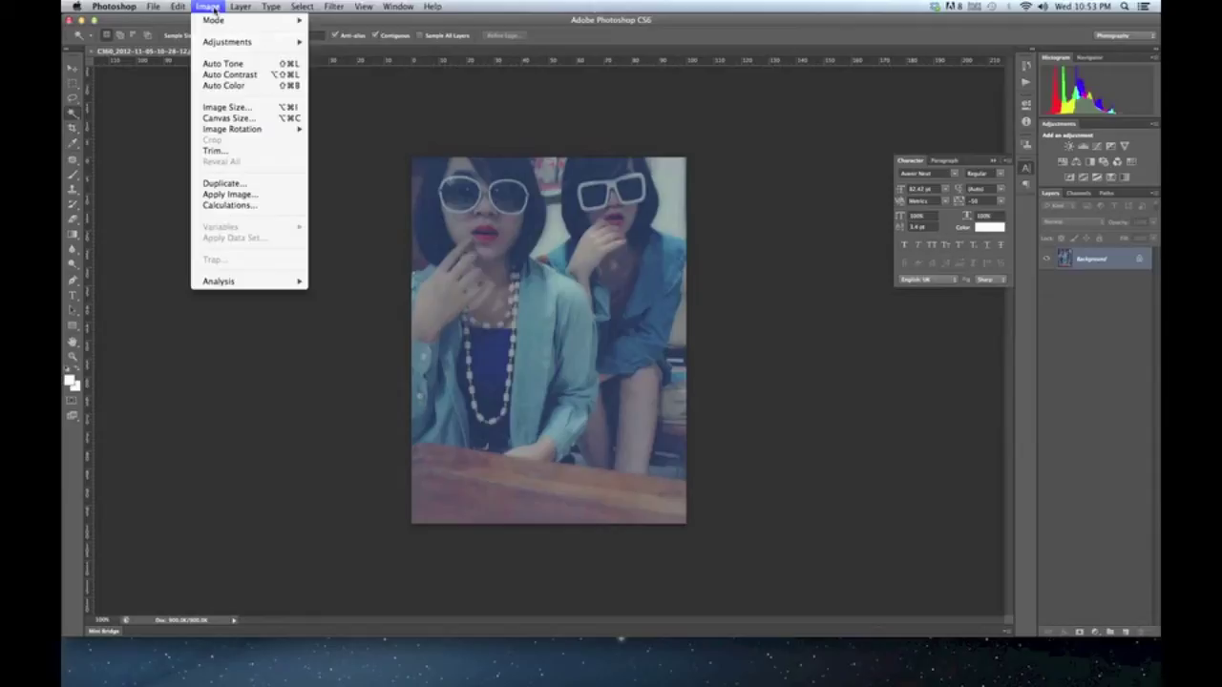
click(235, 84)
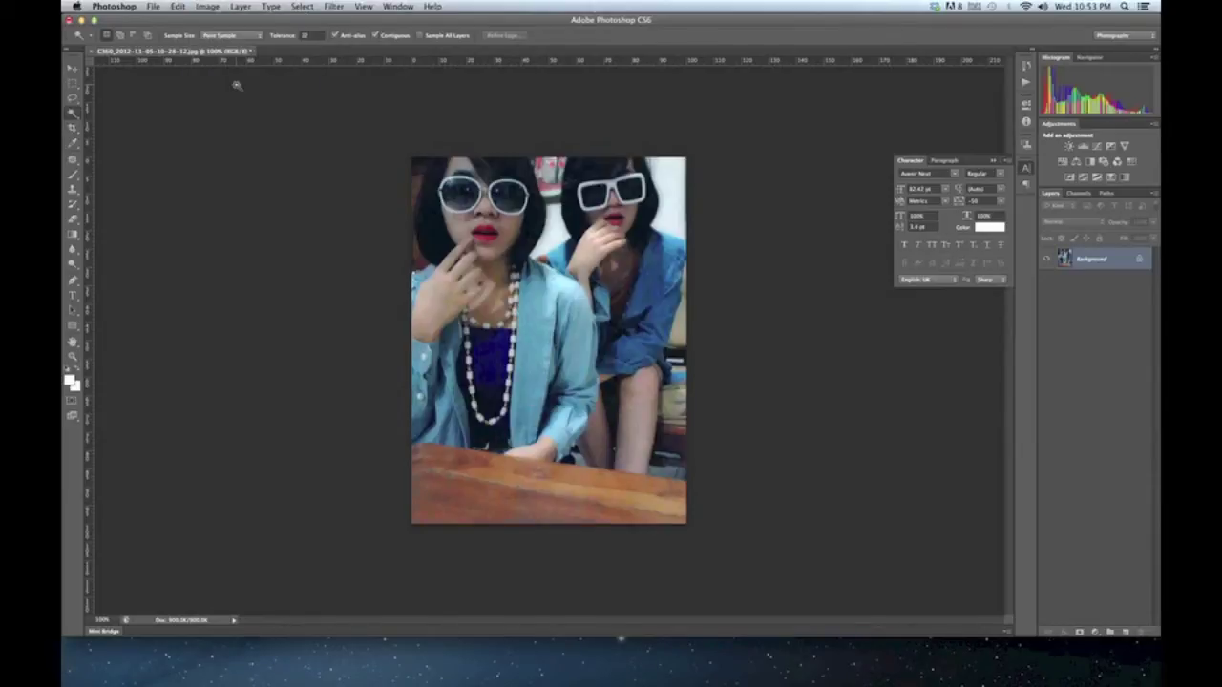
key(super+z)
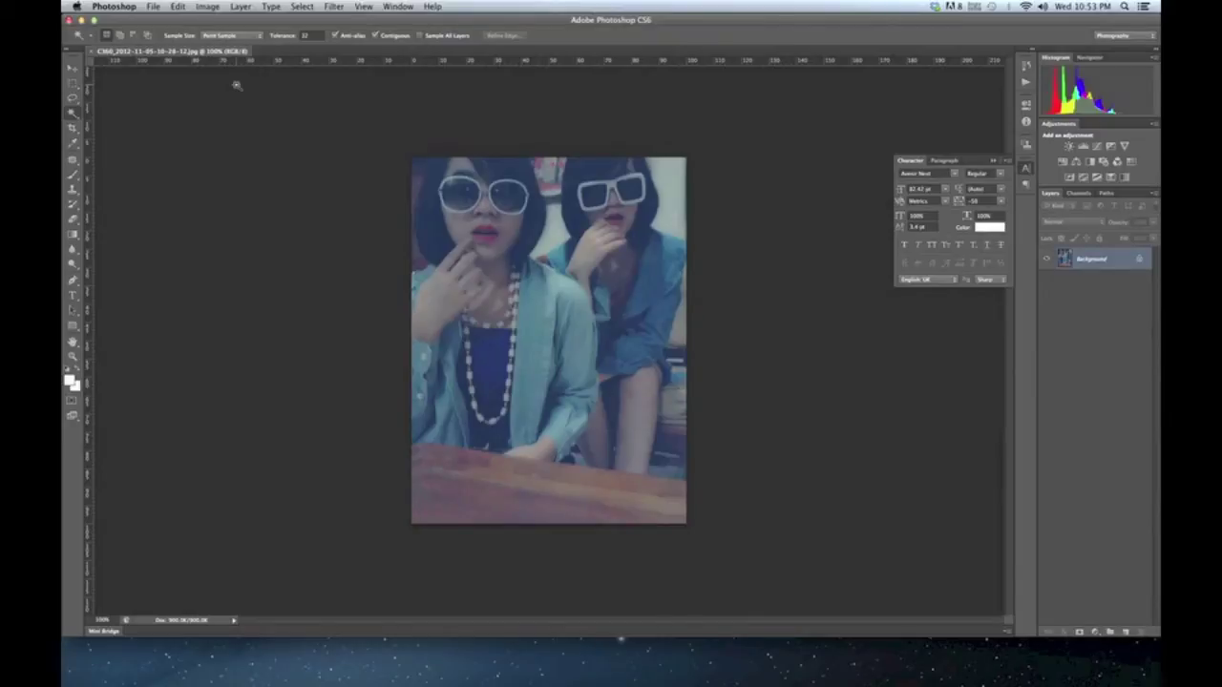
key(shift+super+b)
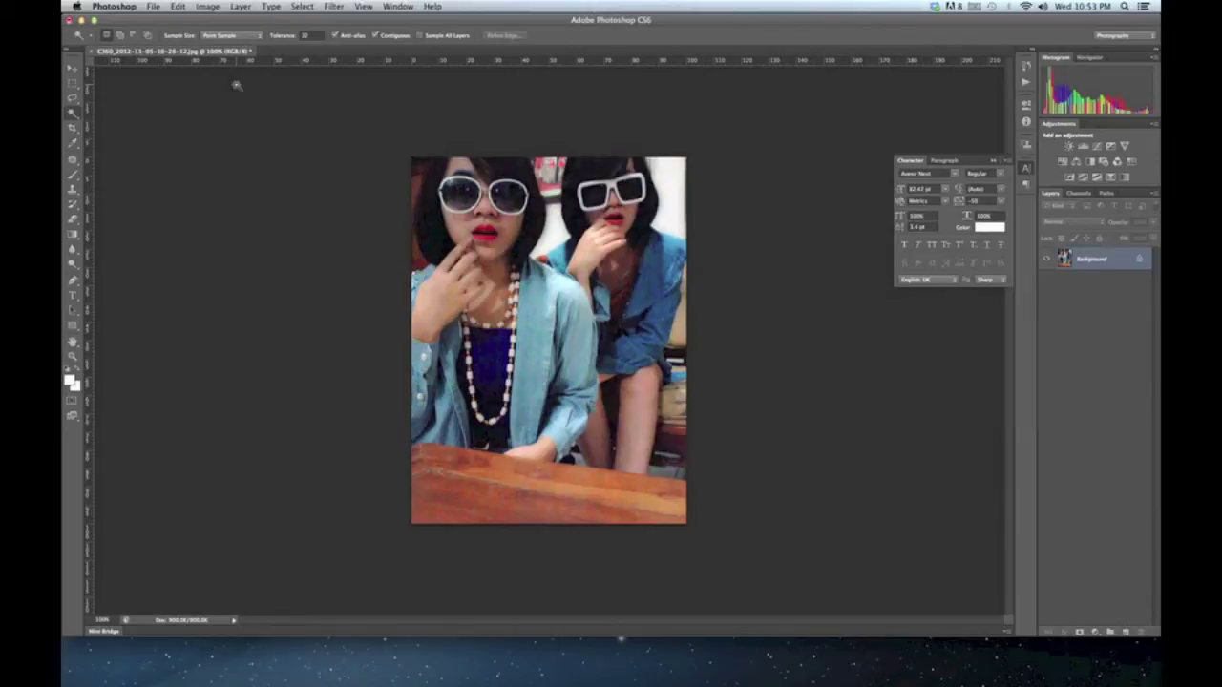
key(super+z)
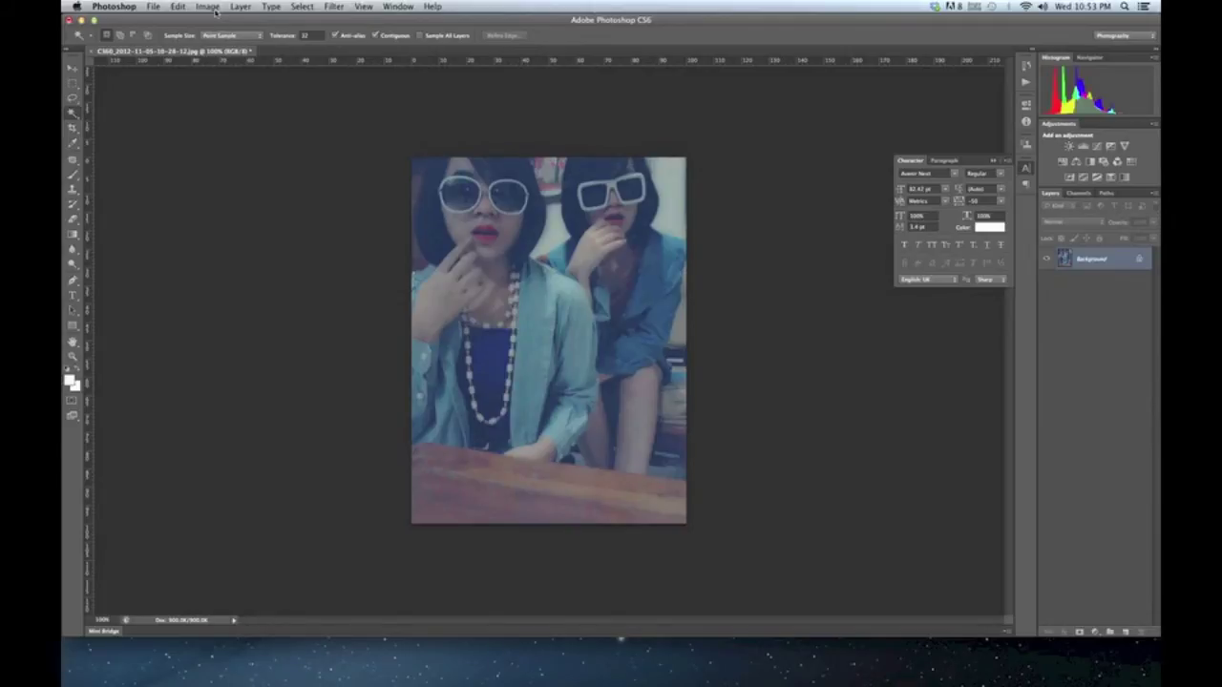
Step: Apply a Curves adjustment: white point pulled in, darkest tones clipped to black, midtones lifted
click(208, 7)
mouse_move(227, 42)
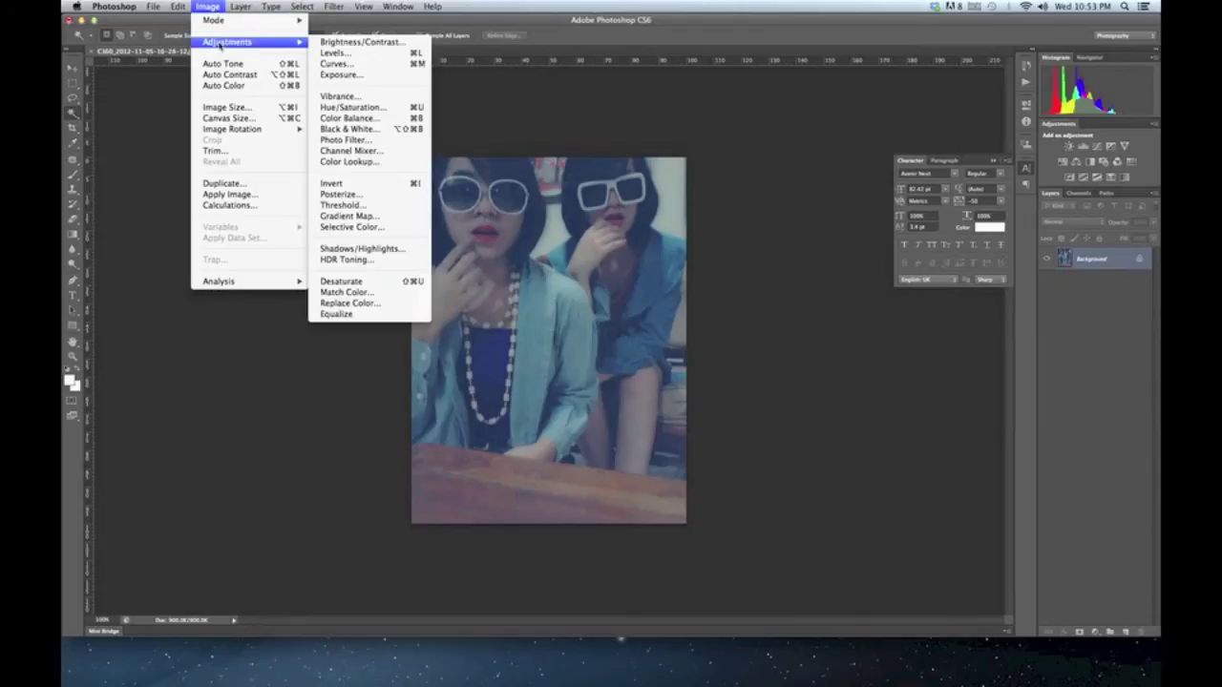
click(339, 63)
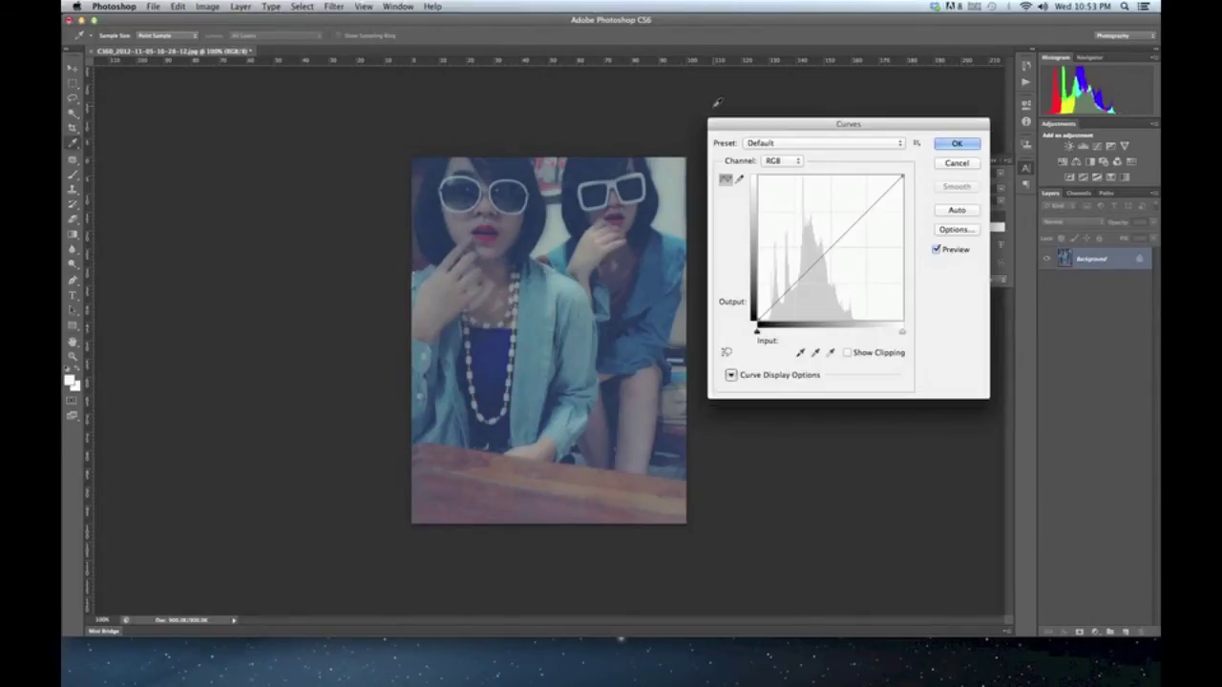
drag(808, 127, 801, 143)
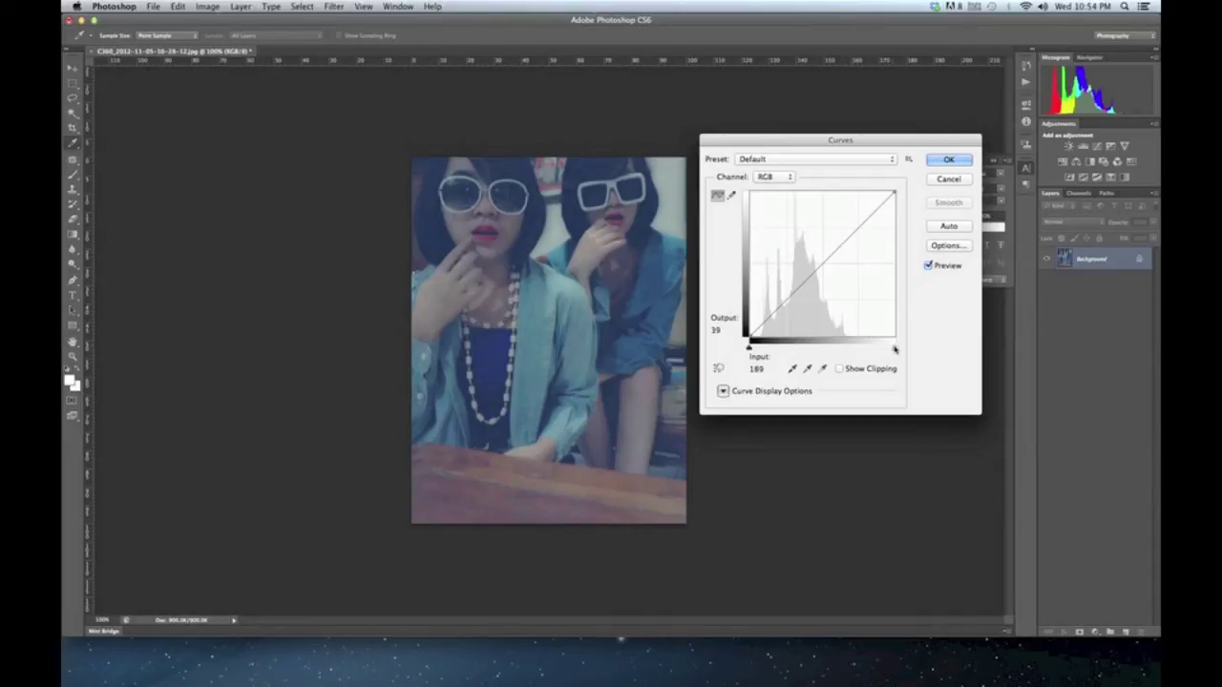
drag(895, 351, 849, 349)
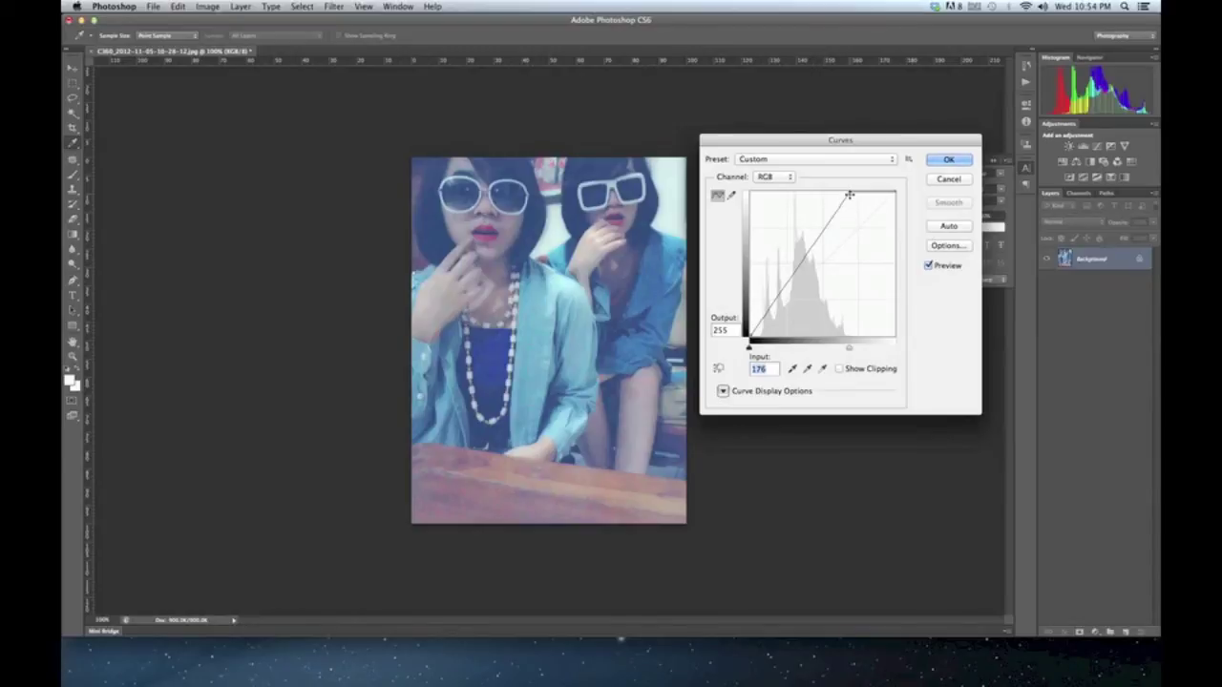
click(808, 239)
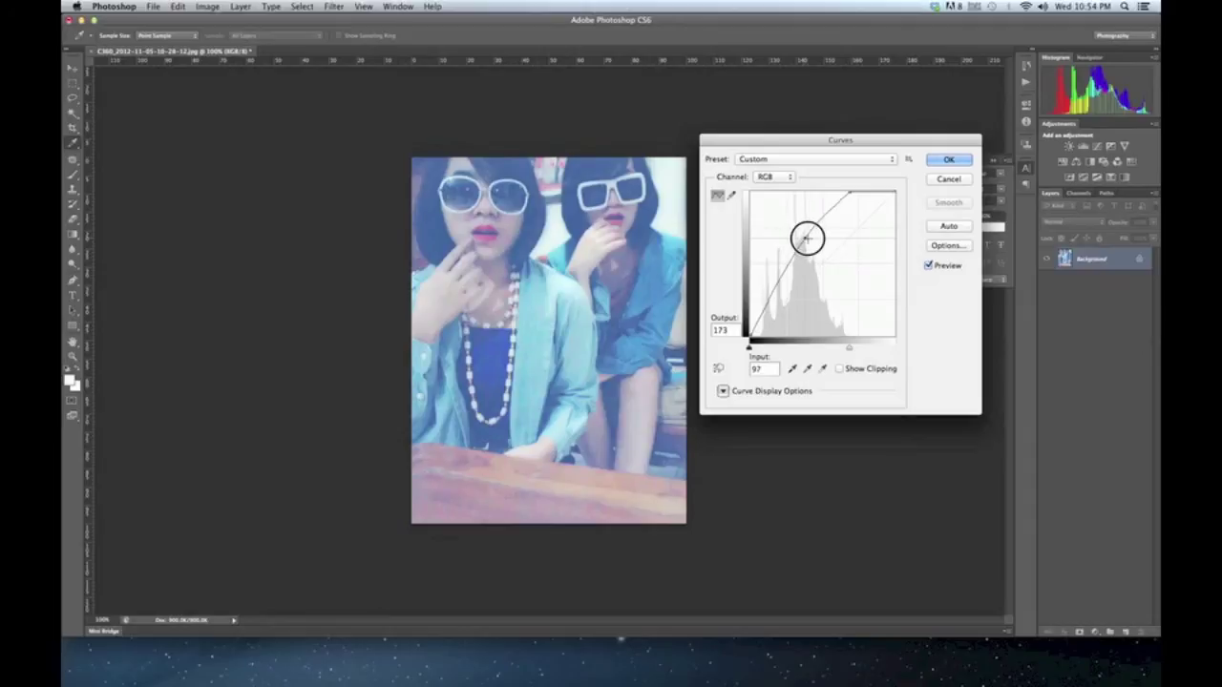
drag(807, 238, 808, 233)
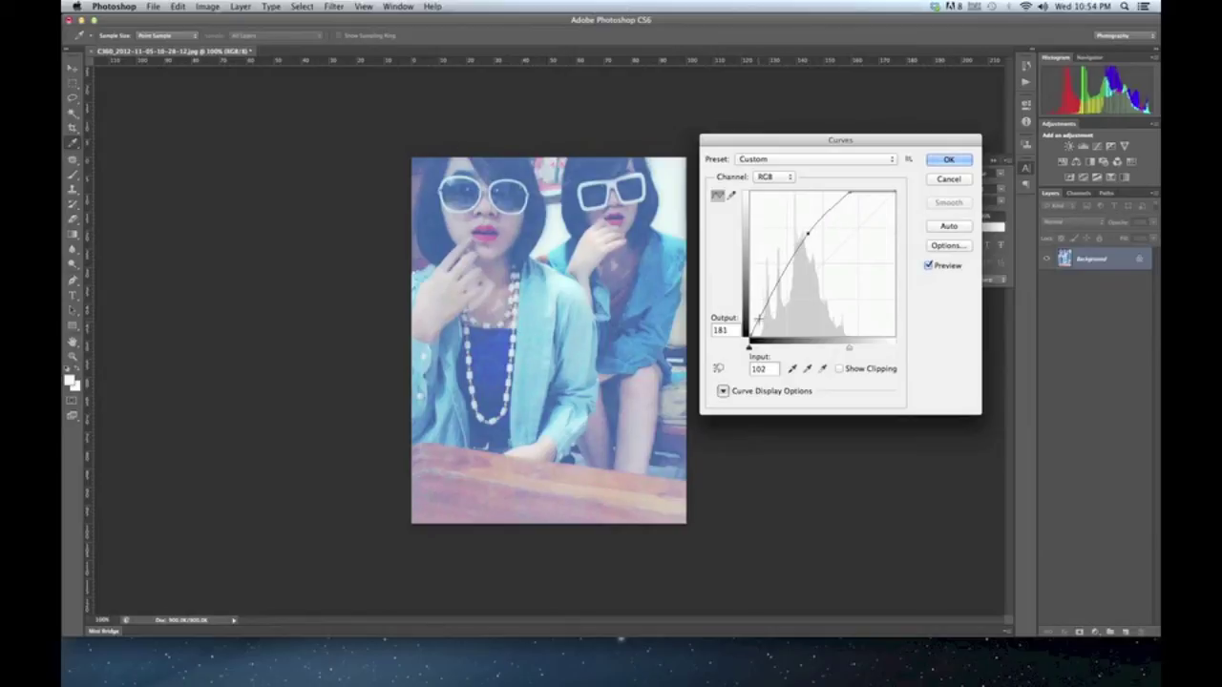
drag(751, 341, 756, 341)
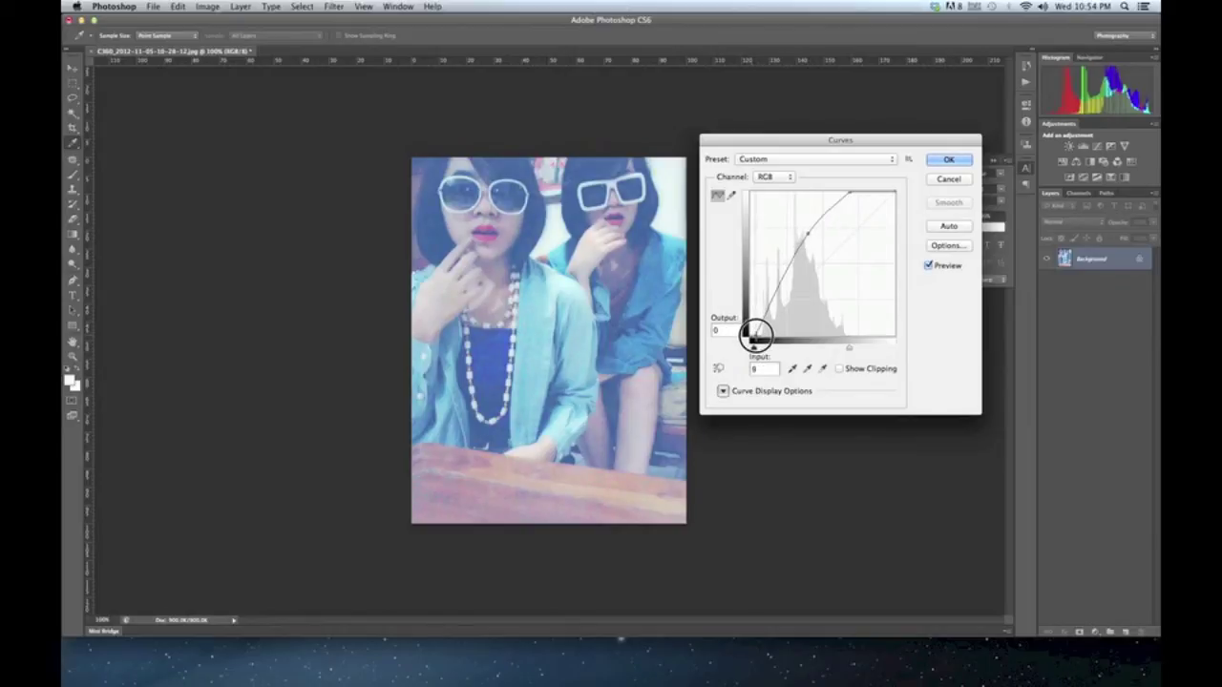
click(766, 320)
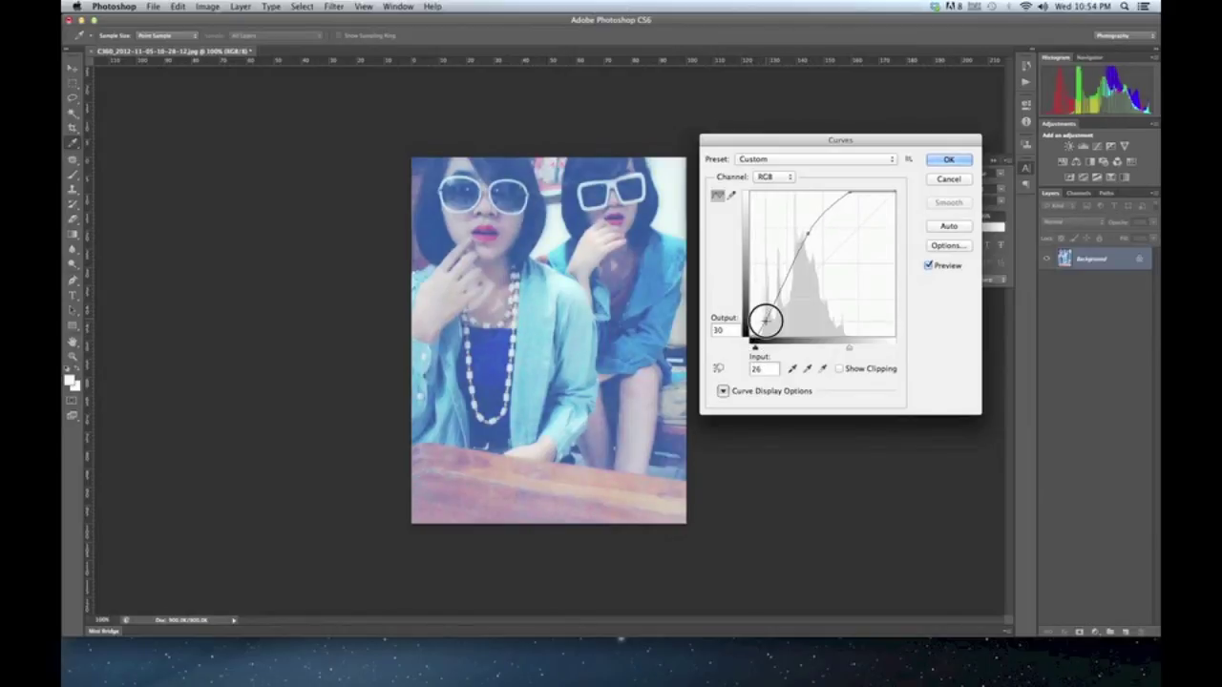
click(804, 234)
drag(805, 234, 803, 229)
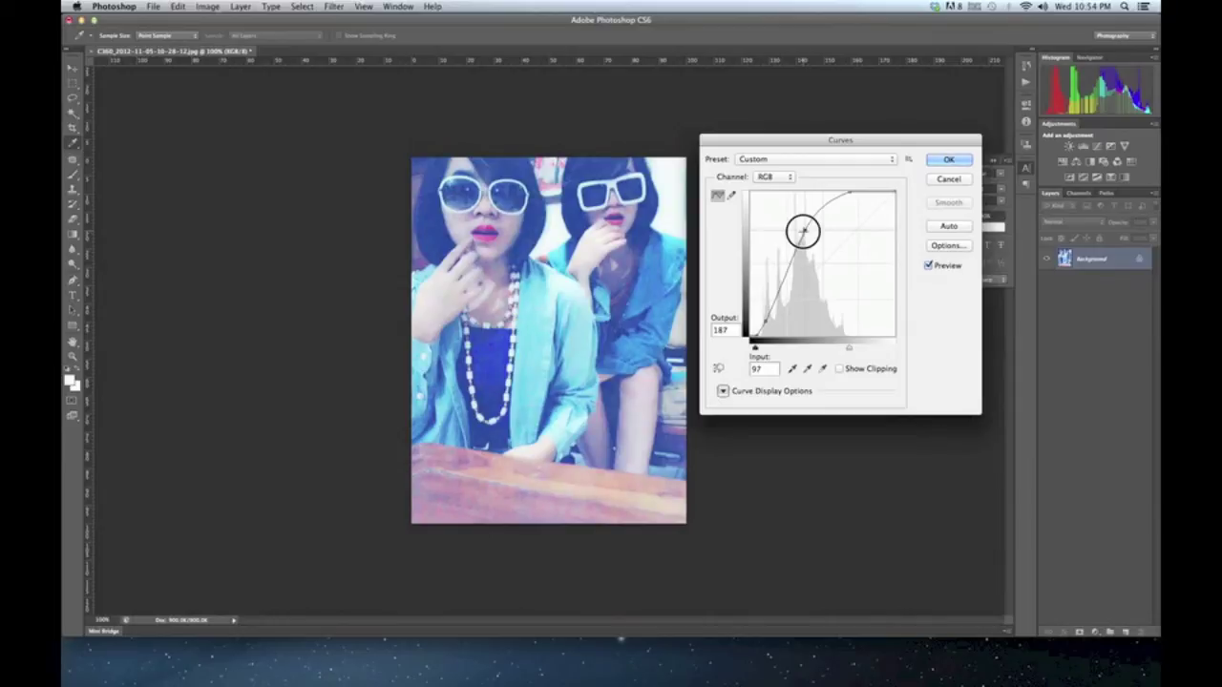
click(948, 159)
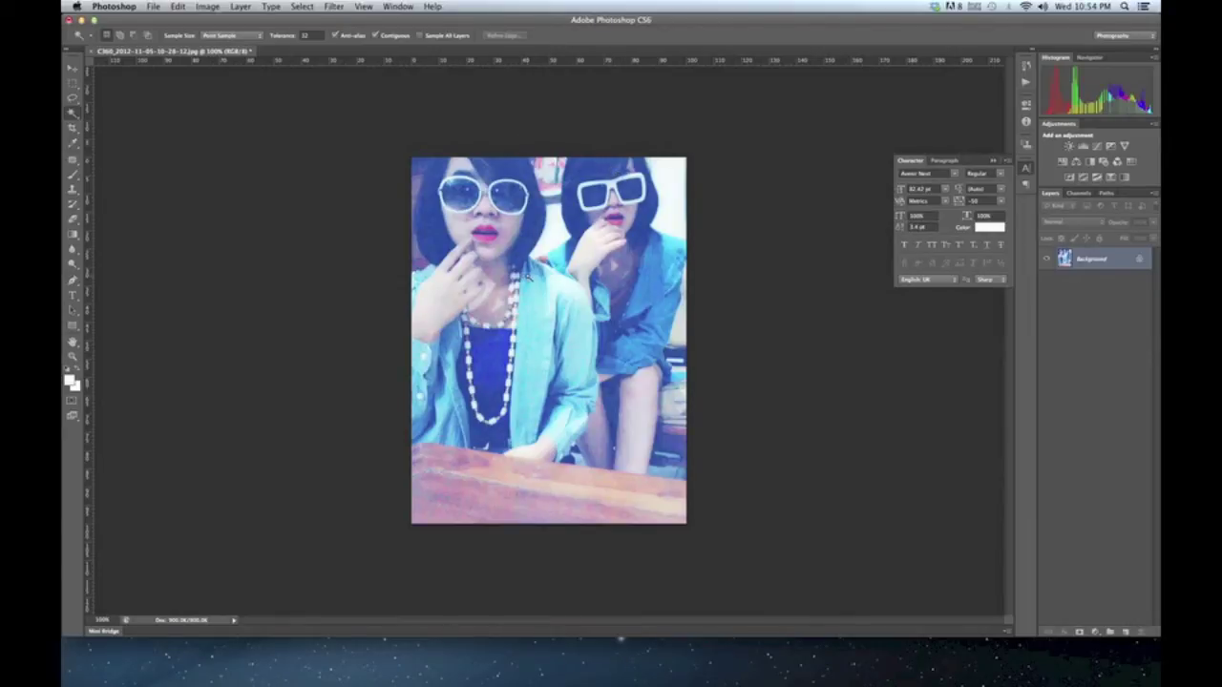
Step: Apply a midtone Color Balance of Cyan/Red +50 and Yellow/Blue -37
click(209, 6)
mouse_move(239, 42)
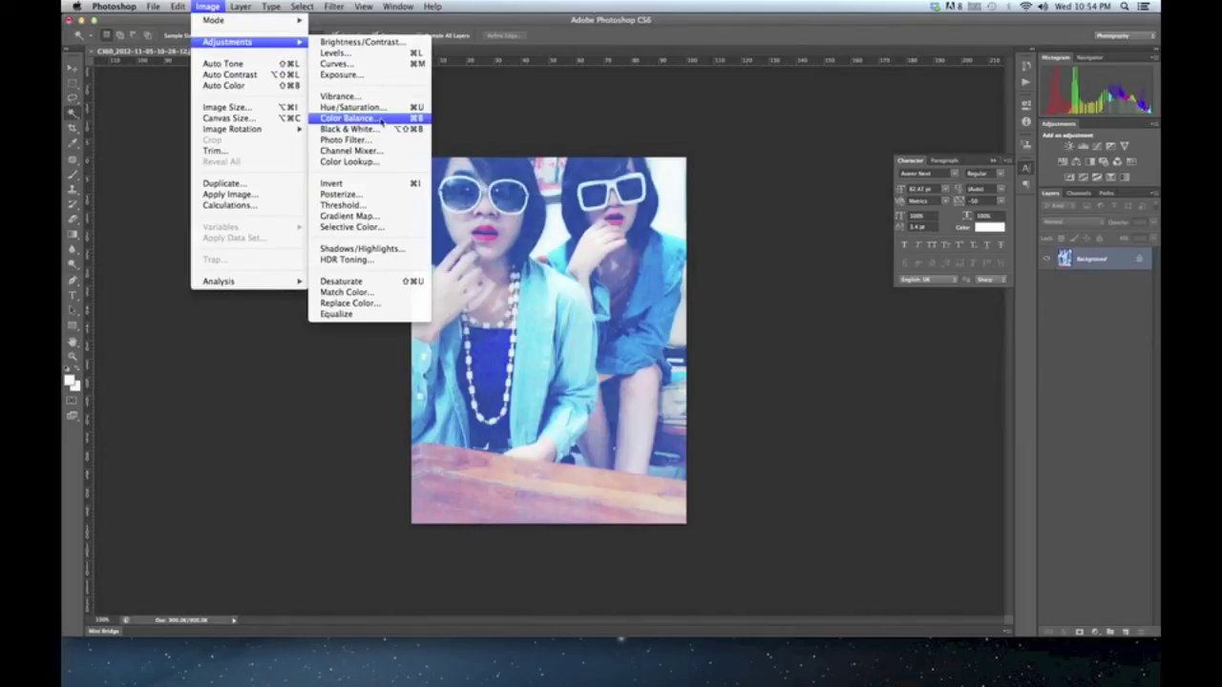
click(371, 118)
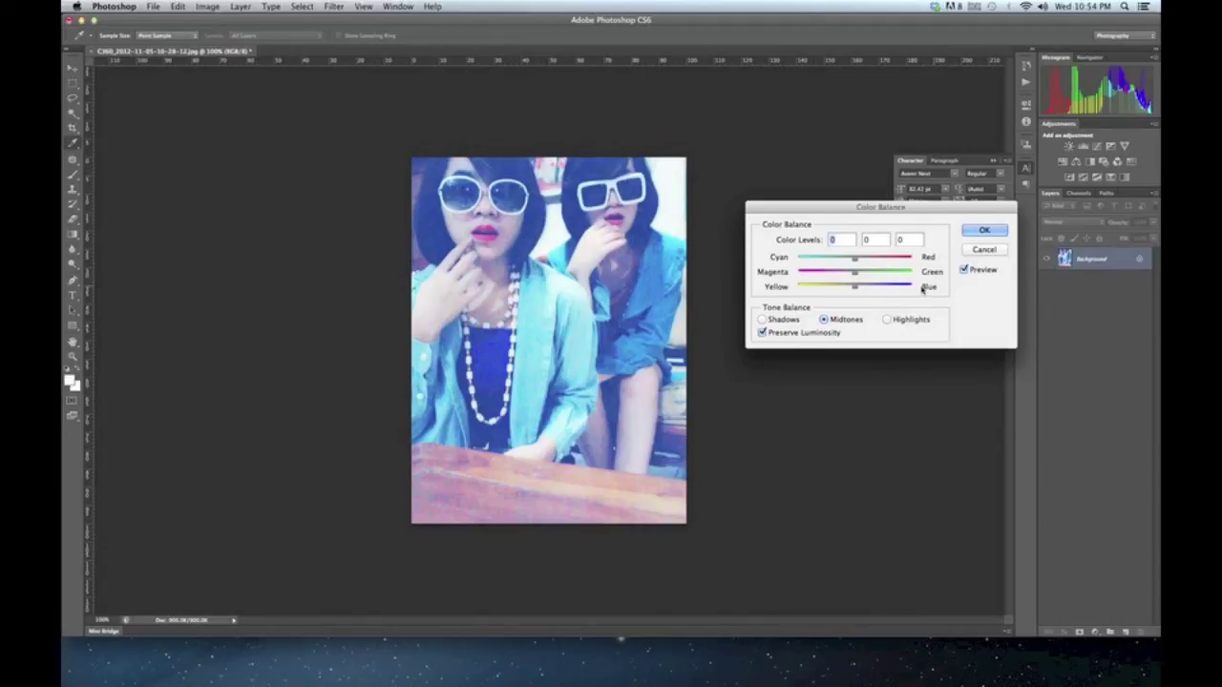
drag(856, 290, 828, 289)
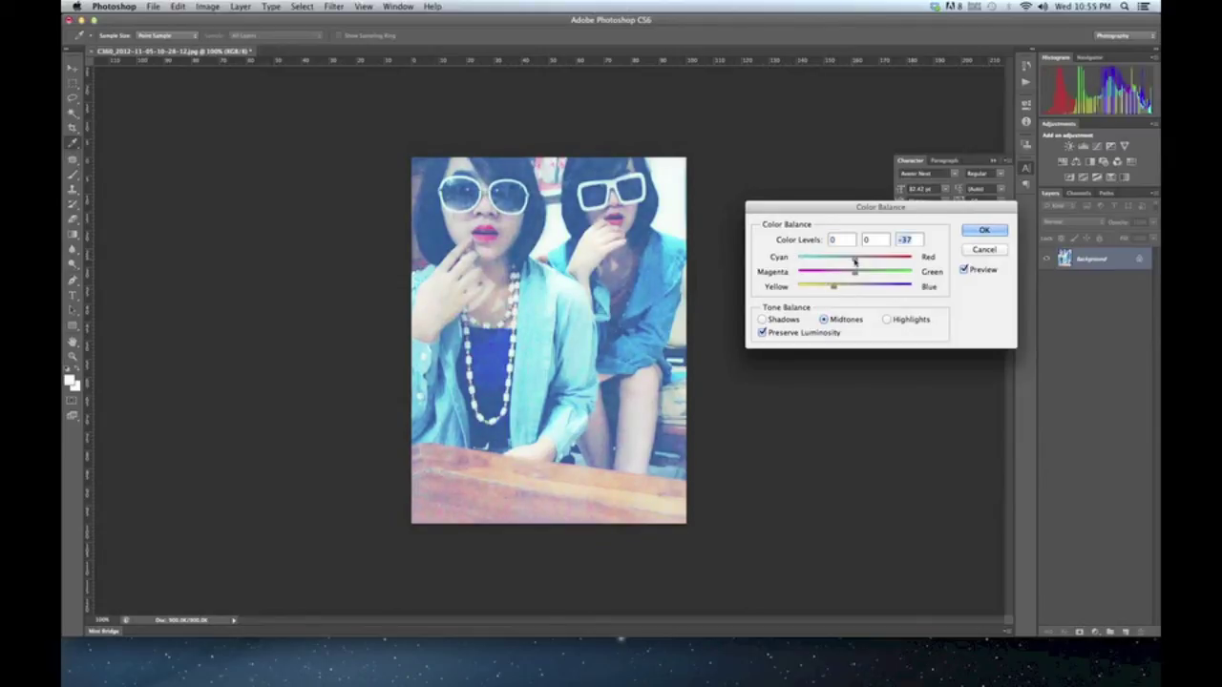
drag(855, 259, 883, 260)
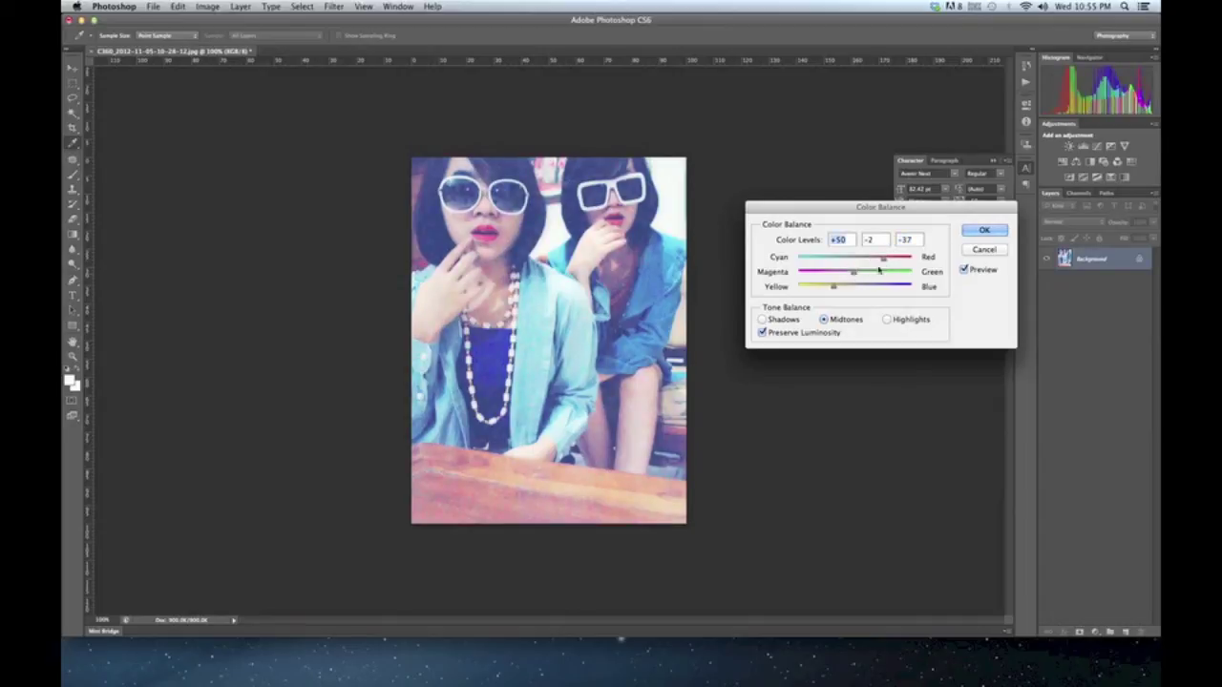
click(984, 230)
key(w)
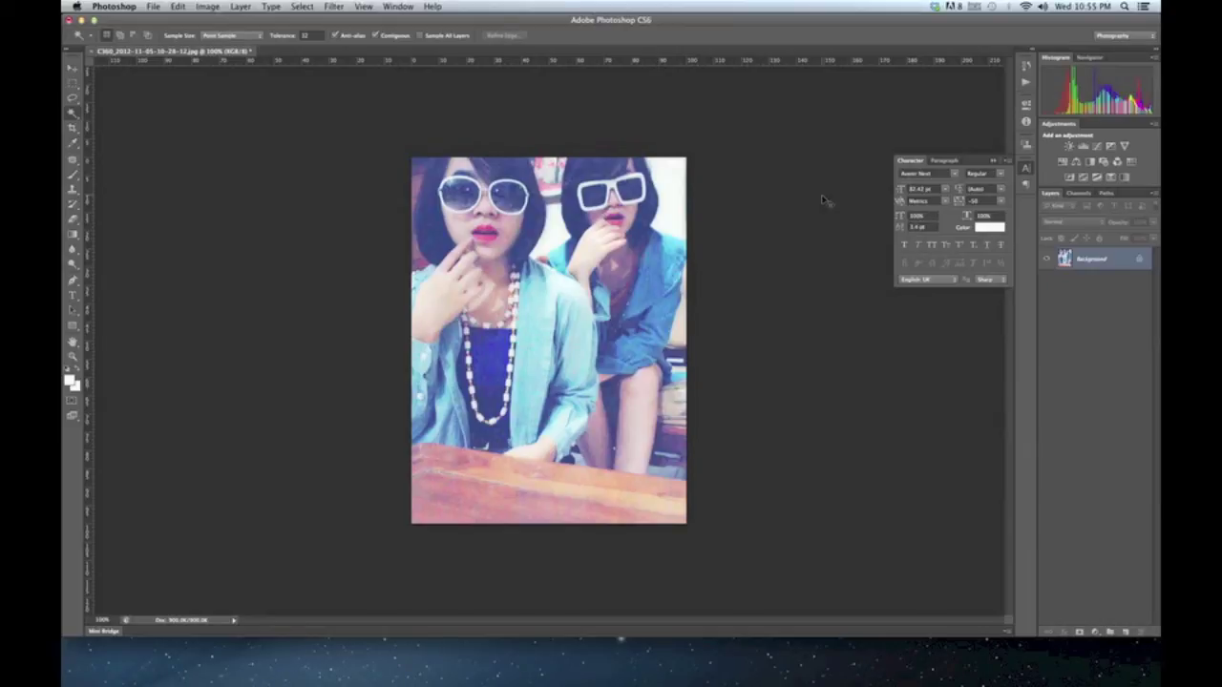
Step: Apply a second Curves adjustment clipping the black point, anchoring upper midtones and pulling shadows down
key(super+m)
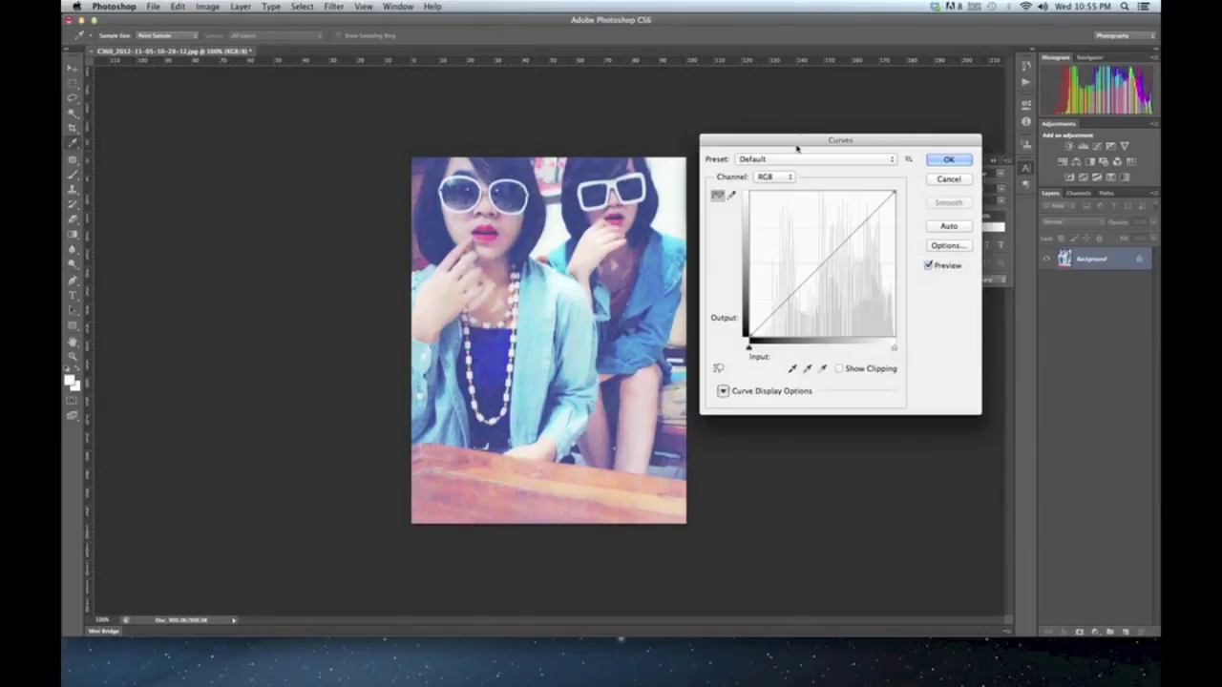
drag(797, 148, 811, 123)
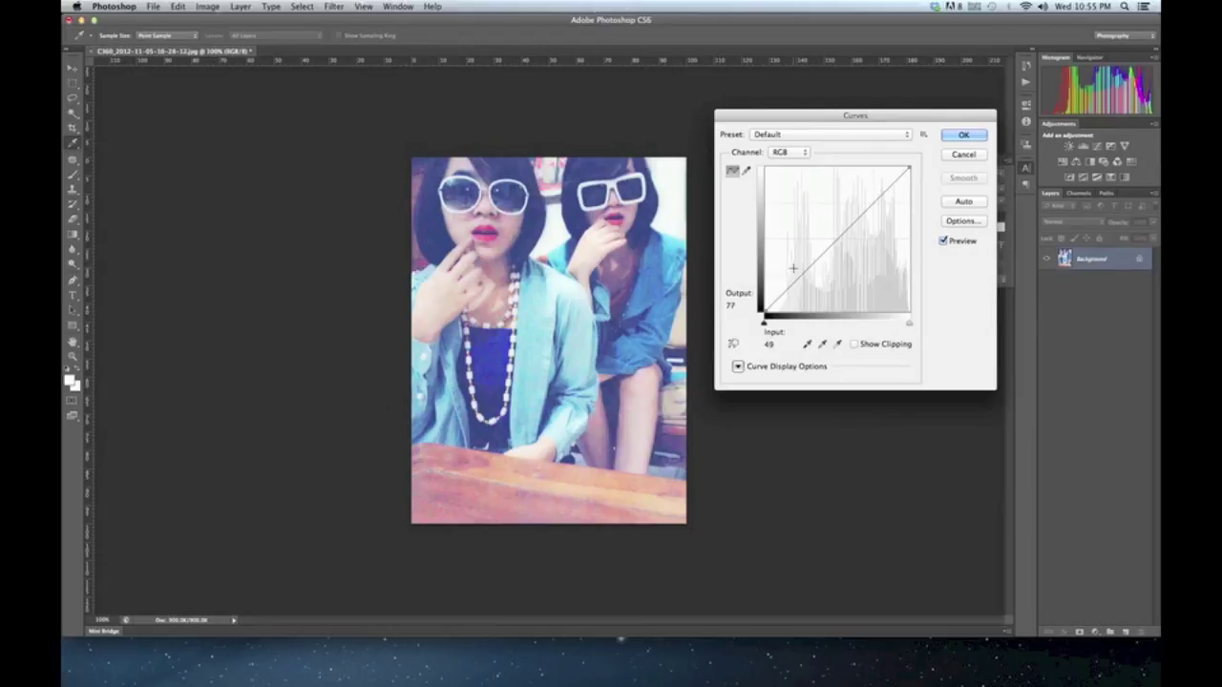
drag(766, 313, 775, 309)
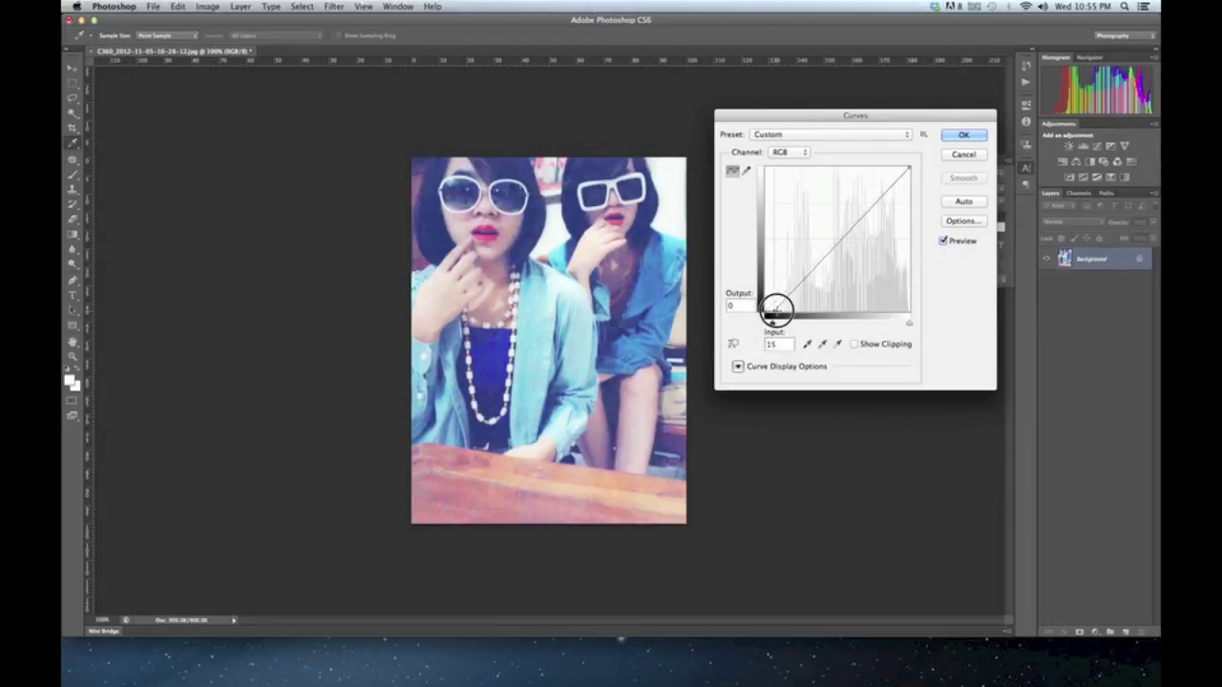
click(852, 220)
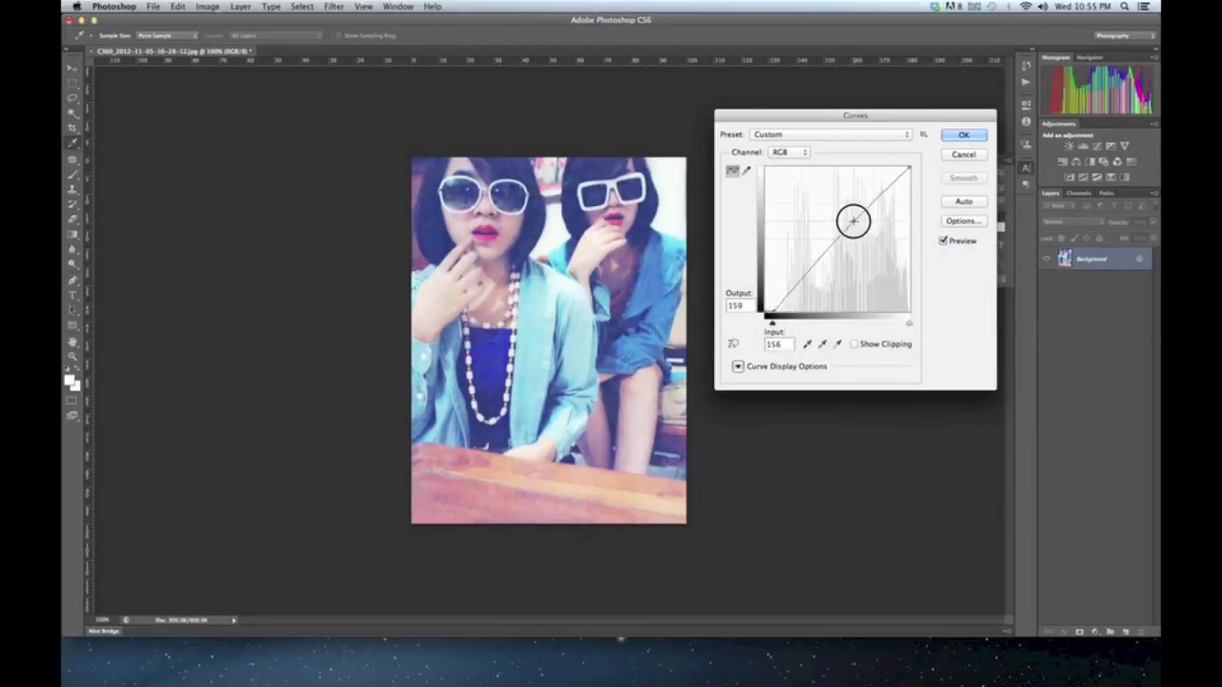
drag(790, 287, 793, 291)
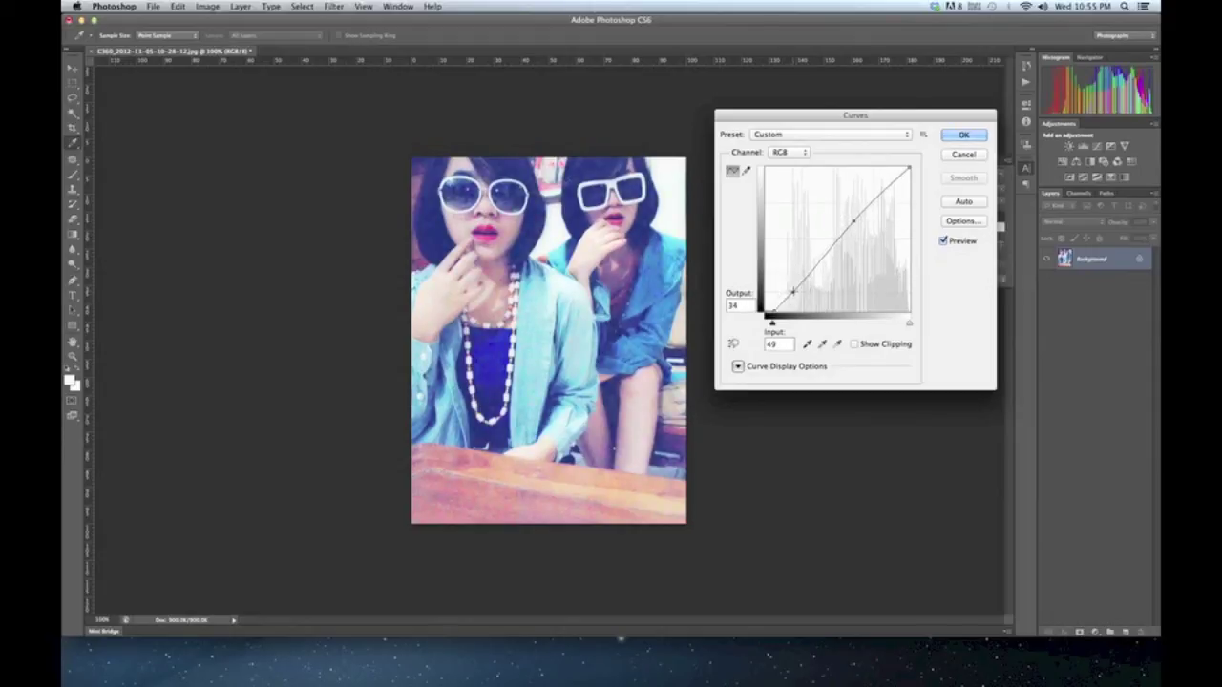
click(963, 135)
key(w)
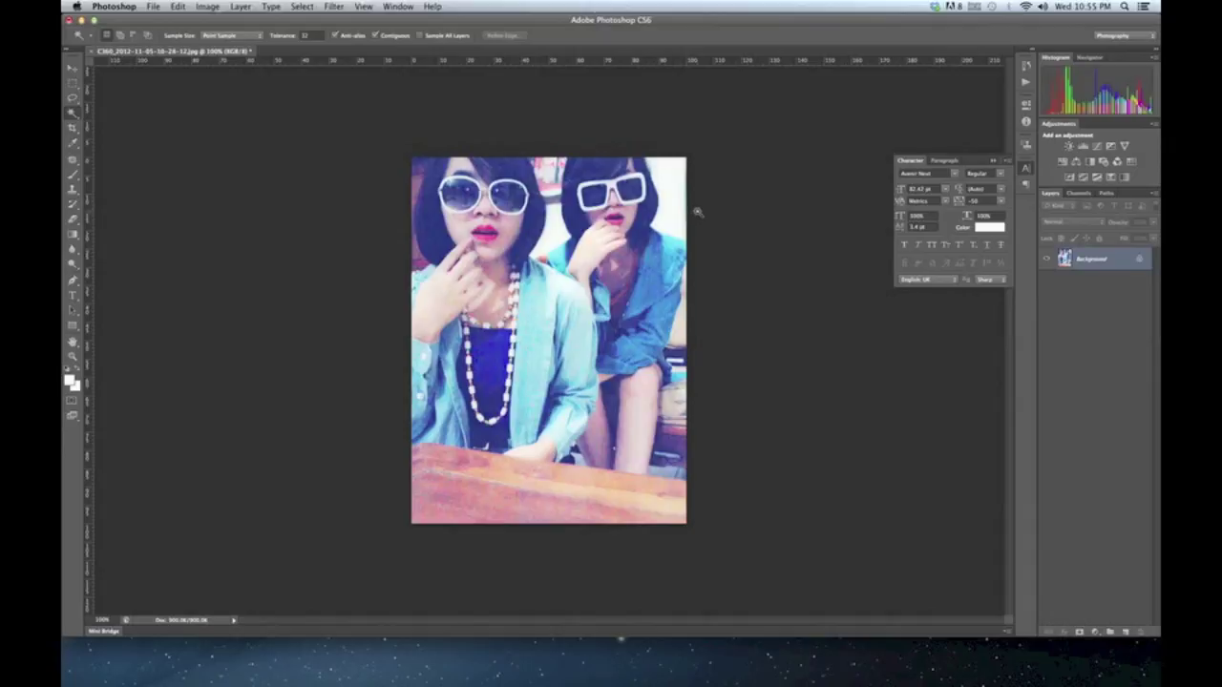